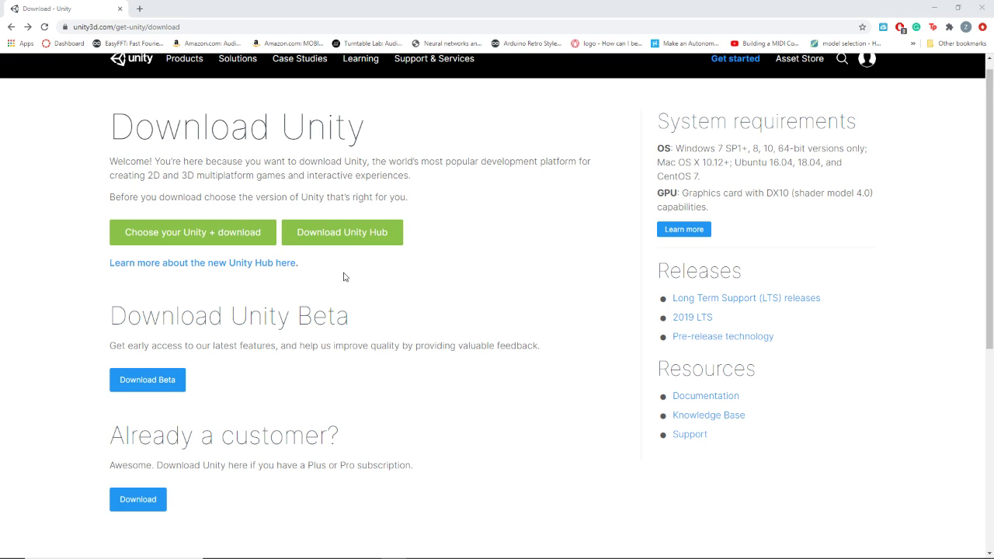
# Step: On Plans and pricing, compare the Business plans, then return to Individual (Student, Personal, Unity Learn)
pyautogui.click(209, 243)
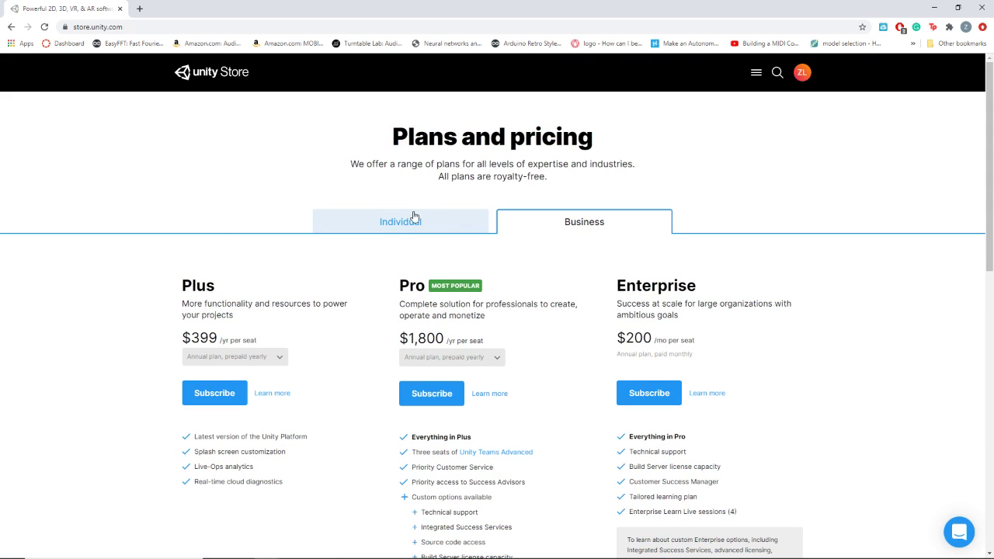
pyautogui.click(365, 222)
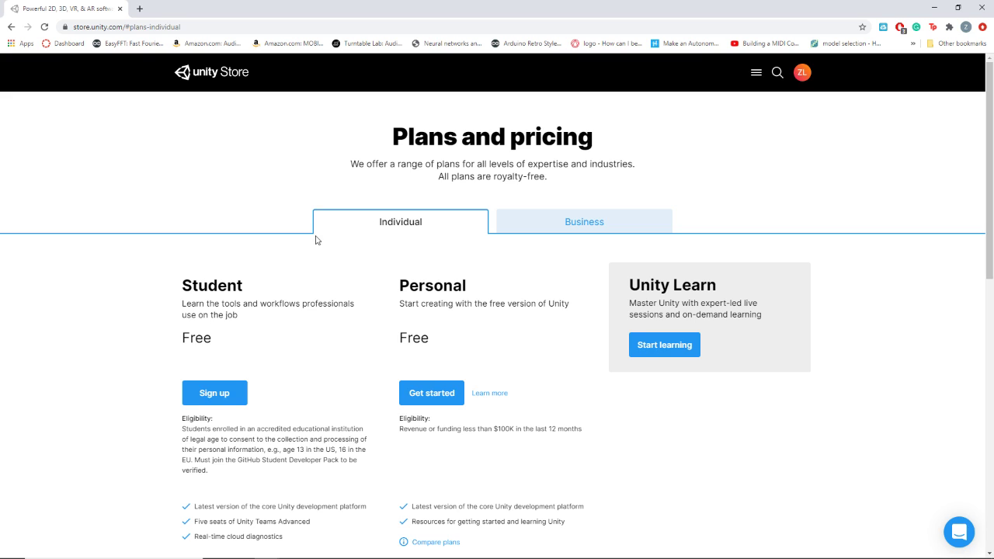
pyautogui.scroll(-2, 159, 227)
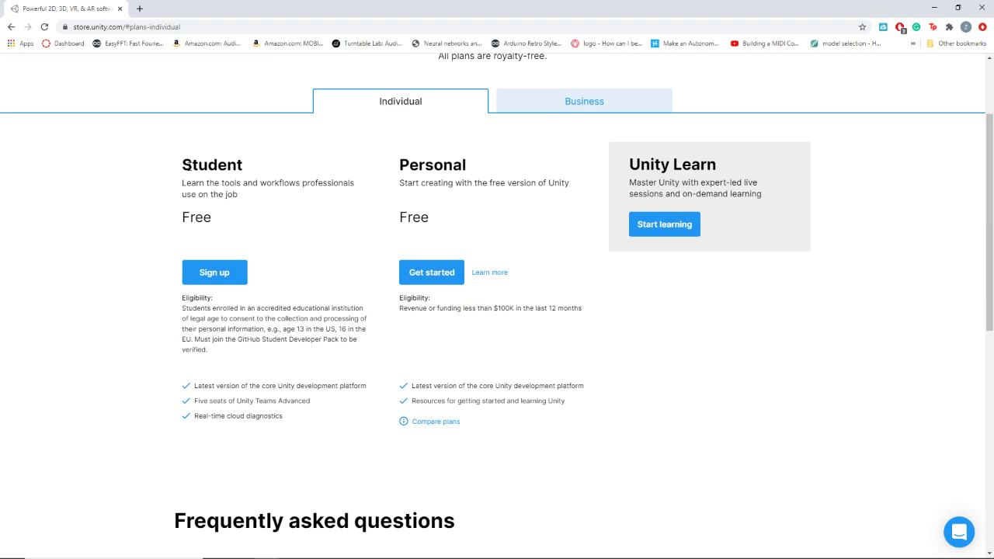
pyautogui.click(617, 108)
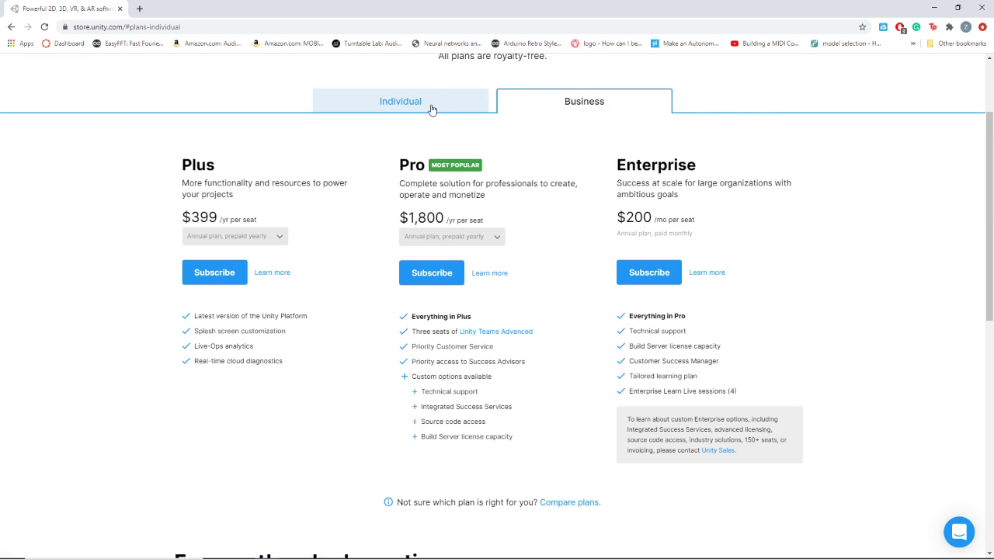
pyautogui.click(431, 108)
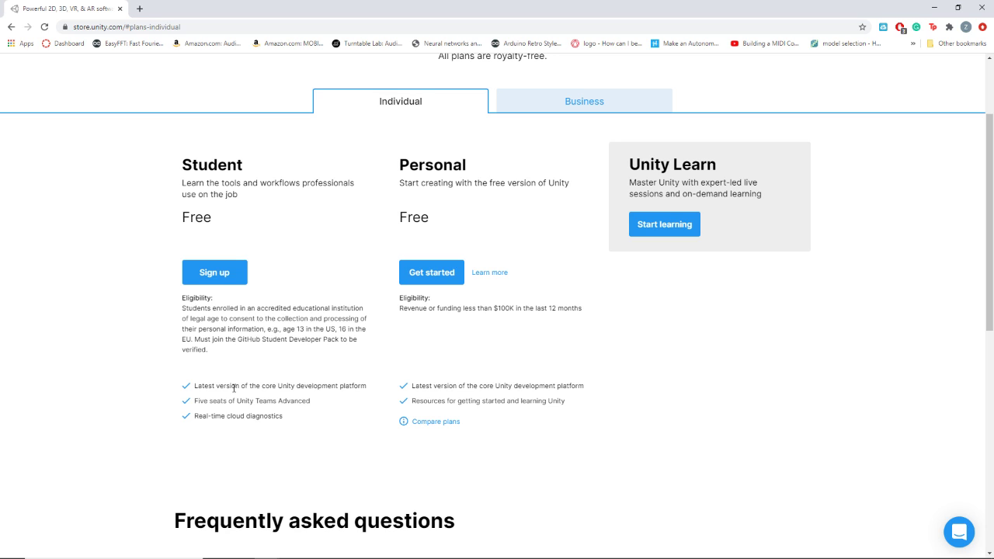
# Step: Choose the free Personal plan, accept its terms of service, and download the Unity Hub installer
pyautogui.click(409, 284)
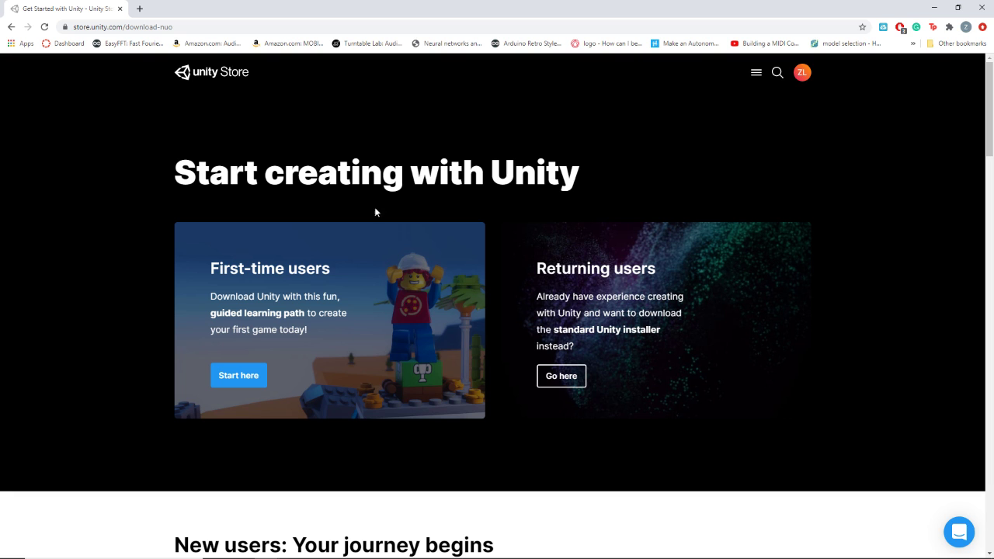
pyautogui.scroll(-2, 273, 223)
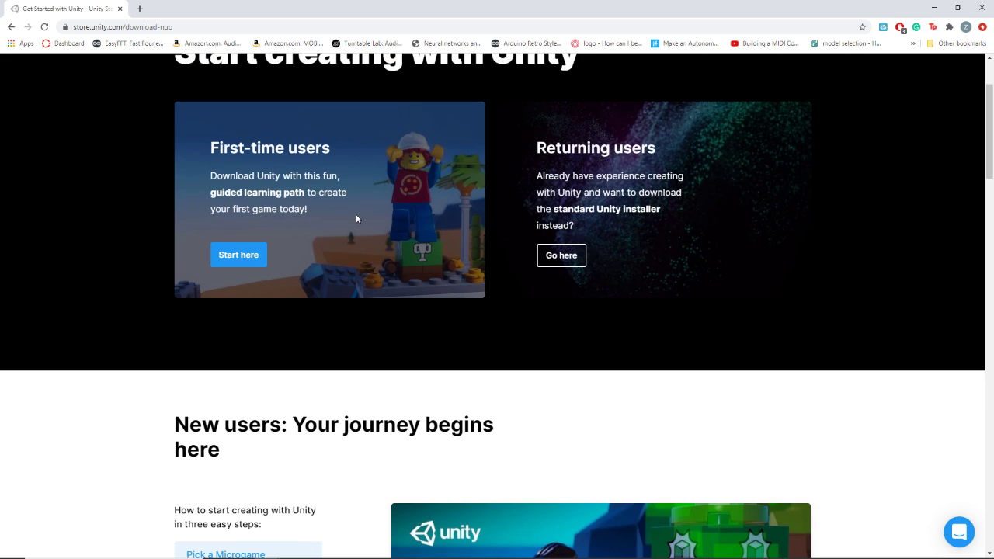
pyautogui.click(565, 261)
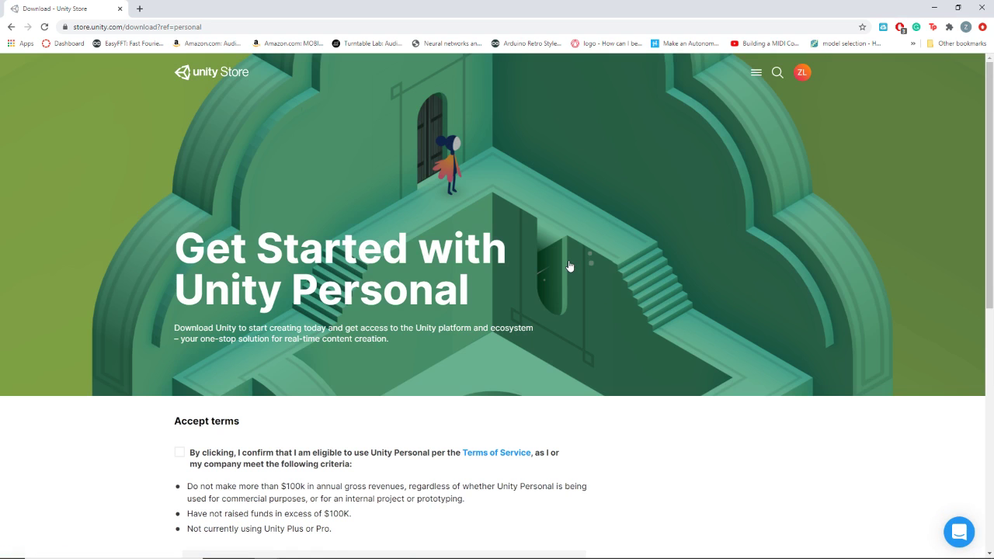
pyautogui.scroll(-3, 569, 265)
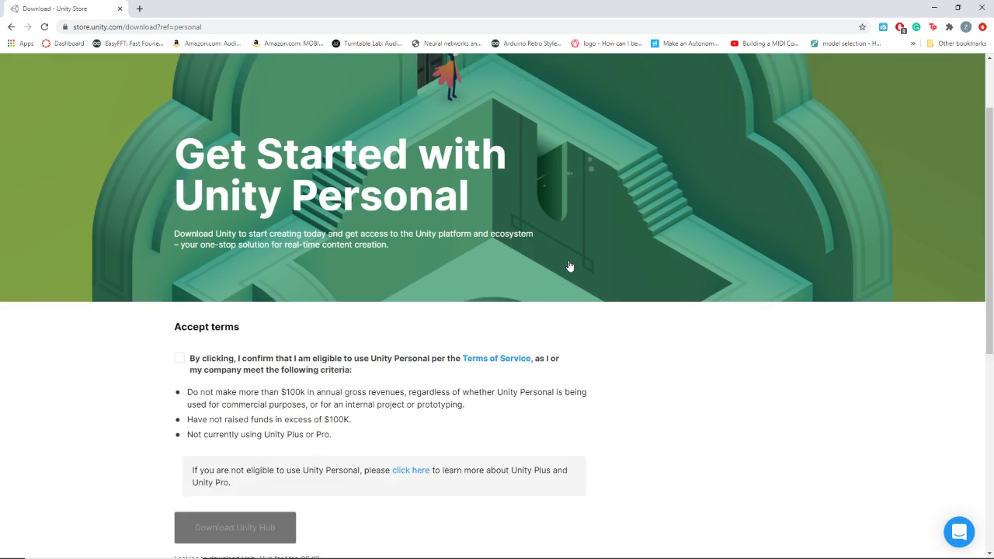
pyautogui.click(179, 210)
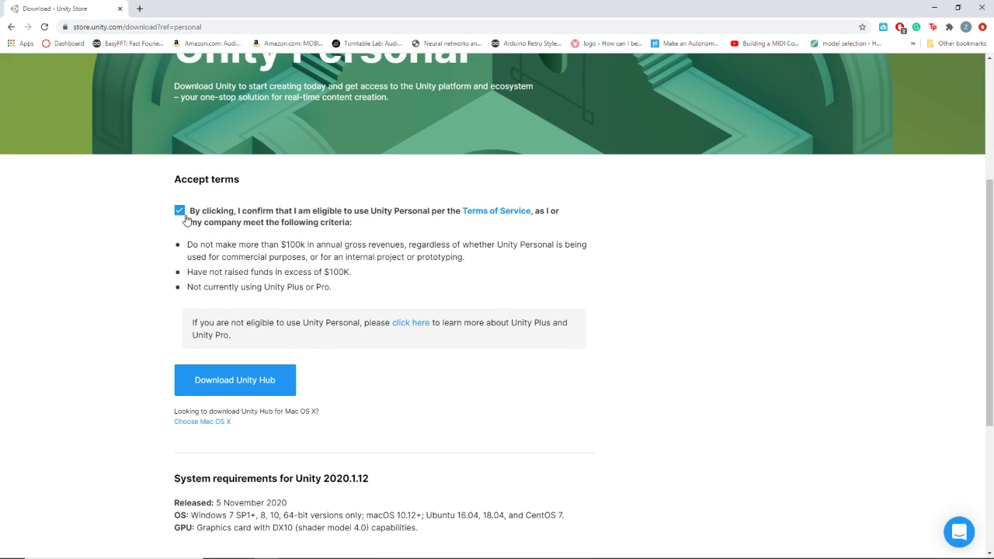
pyautogui.click(251, 380)
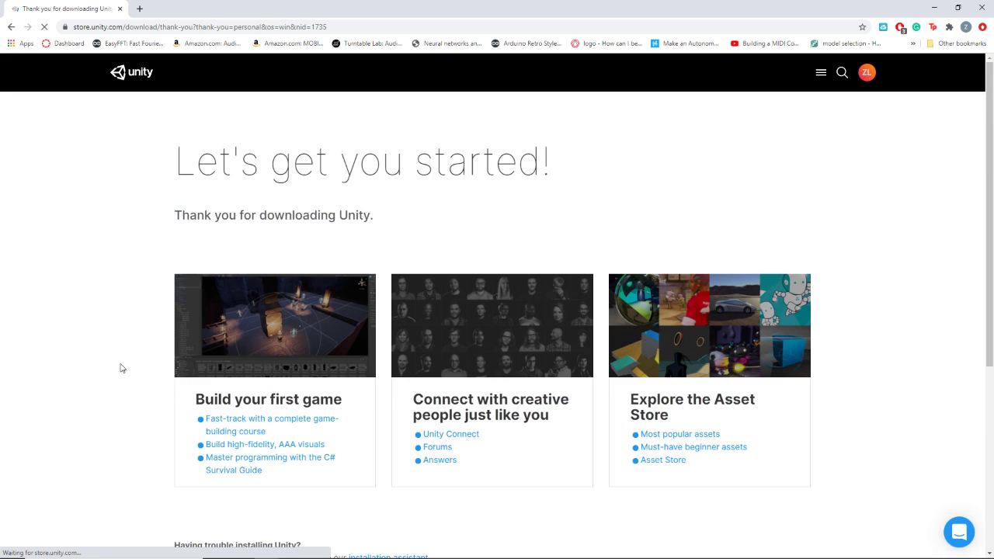
# Step: Run UnityHubSetup.exe, accept the licence, install to the default folder, and allow Hub through the firewall
pyautogui.click(61, 547)
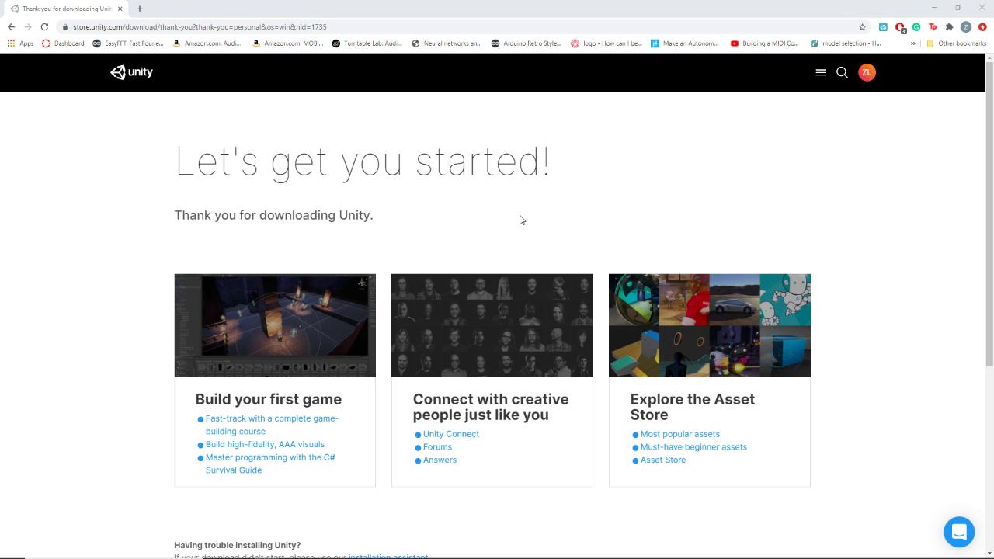
pyautogui.click(553, 367)
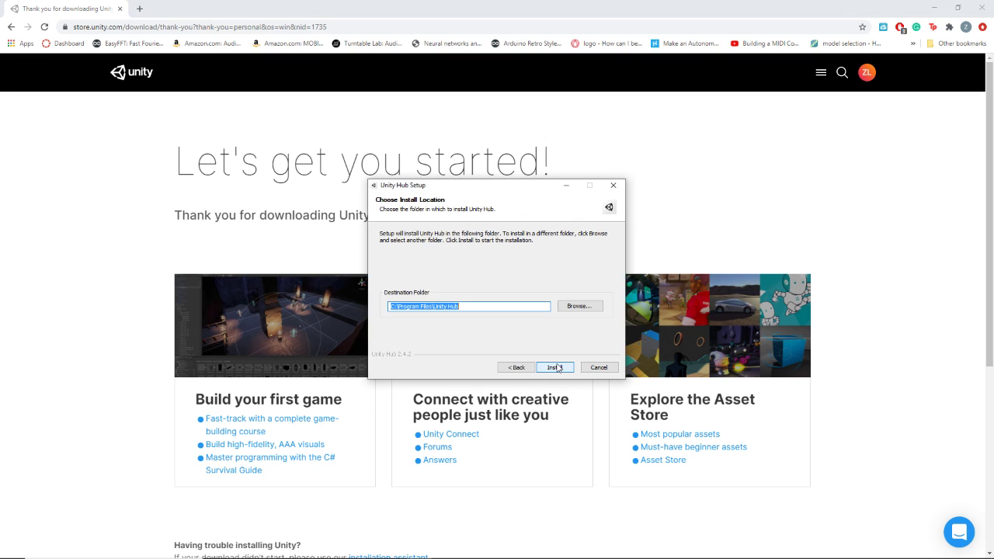
pyautogui.click(556, 368)
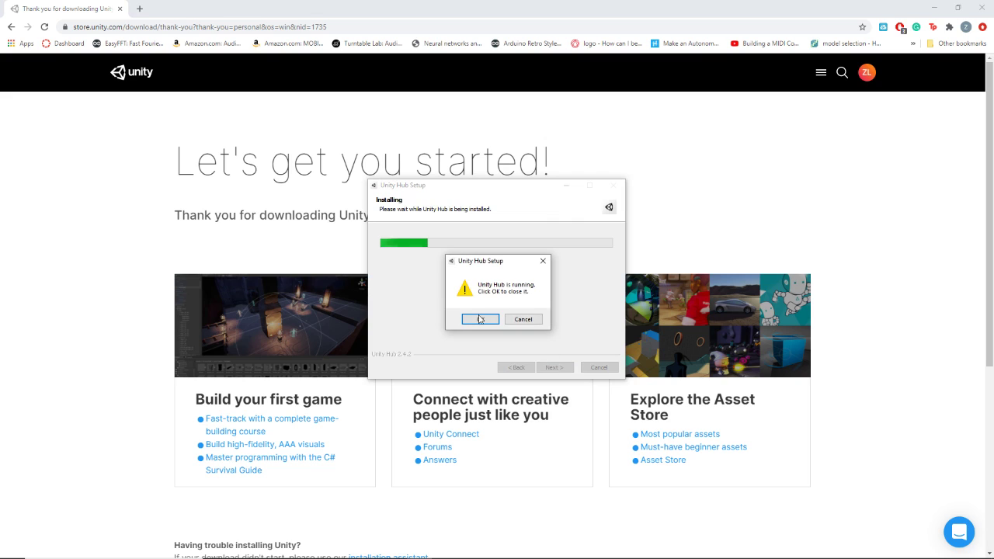
pyautogui.click(488, 320)
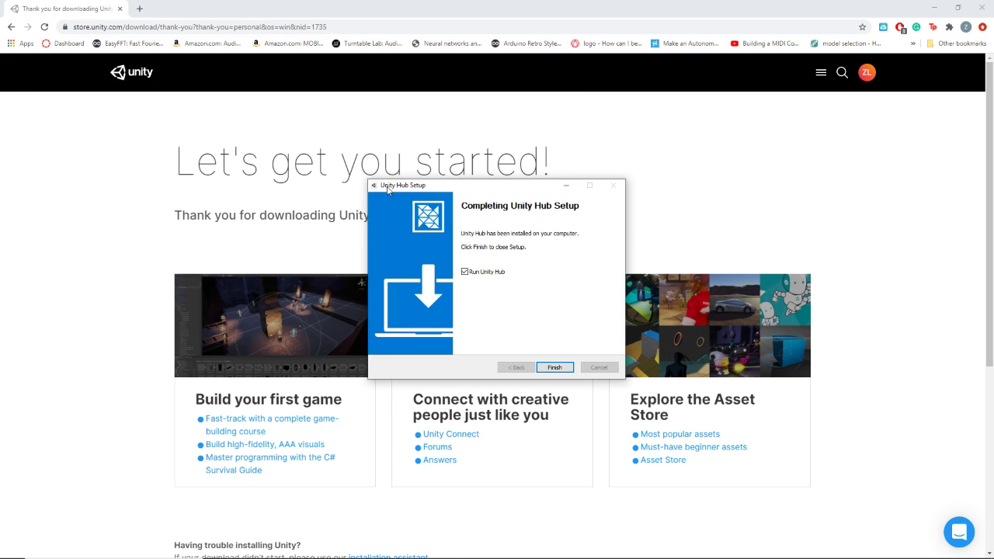
pyautogui.click(556, 368)
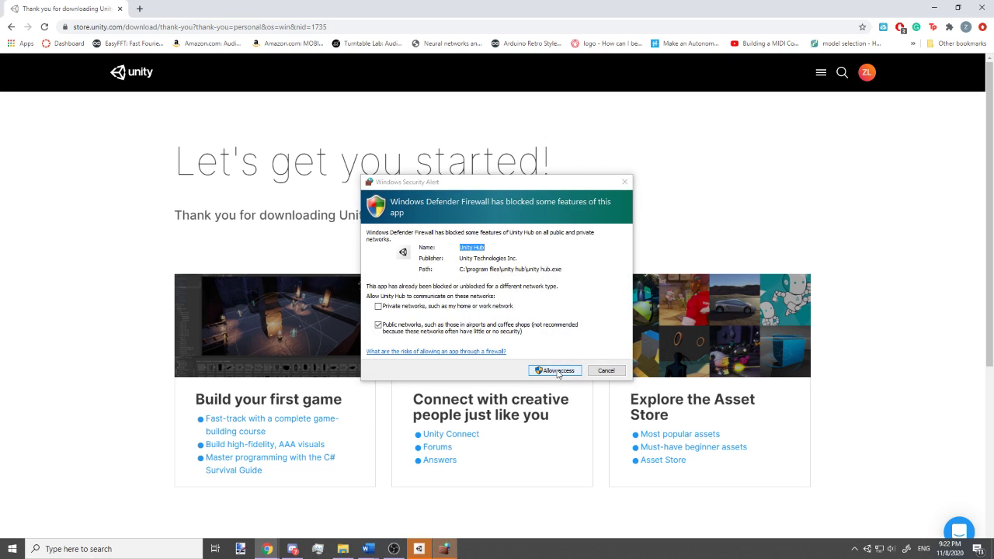
pyautogui.click(556, 370)
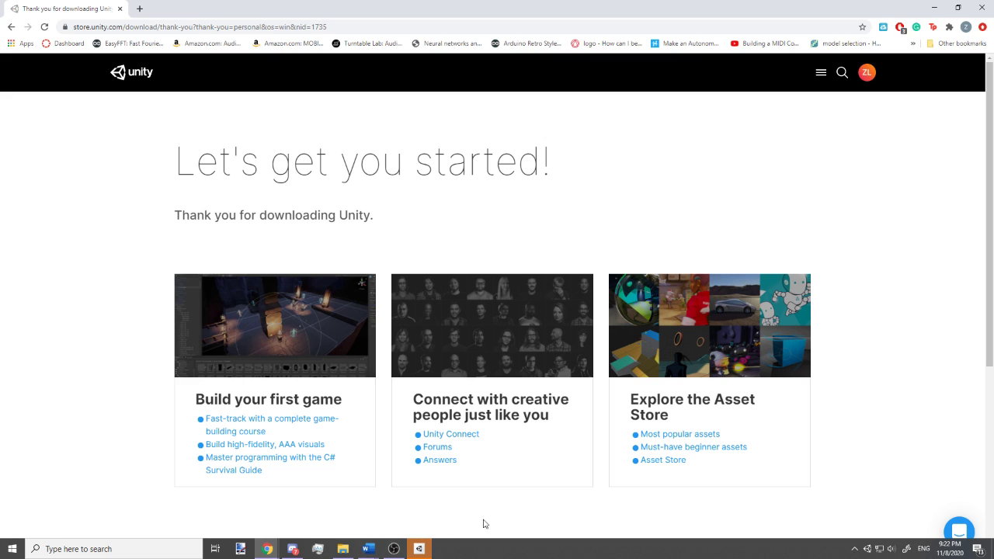
# Step: Browse the Unity Hub Learn and Community pages, then view Installs showing 2019.4.14f1 LTS
pyautogui.click(418, 548)
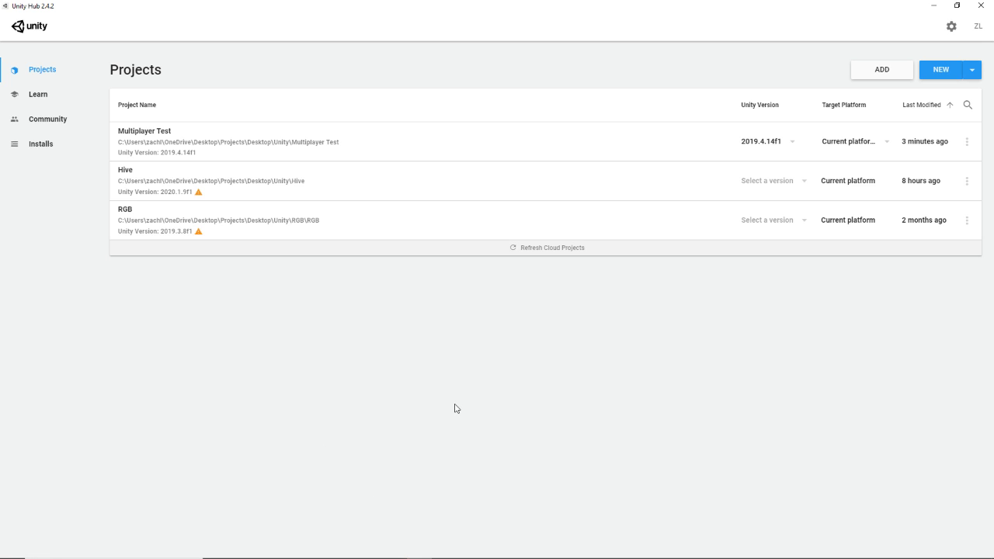
pyautogui.click(47, 93)
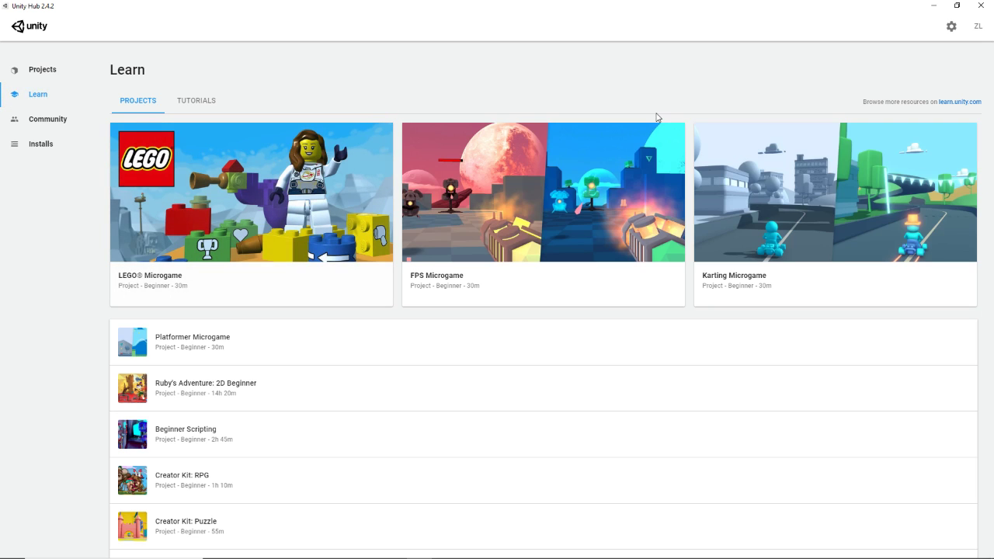
pyautogui.click(54, 130)
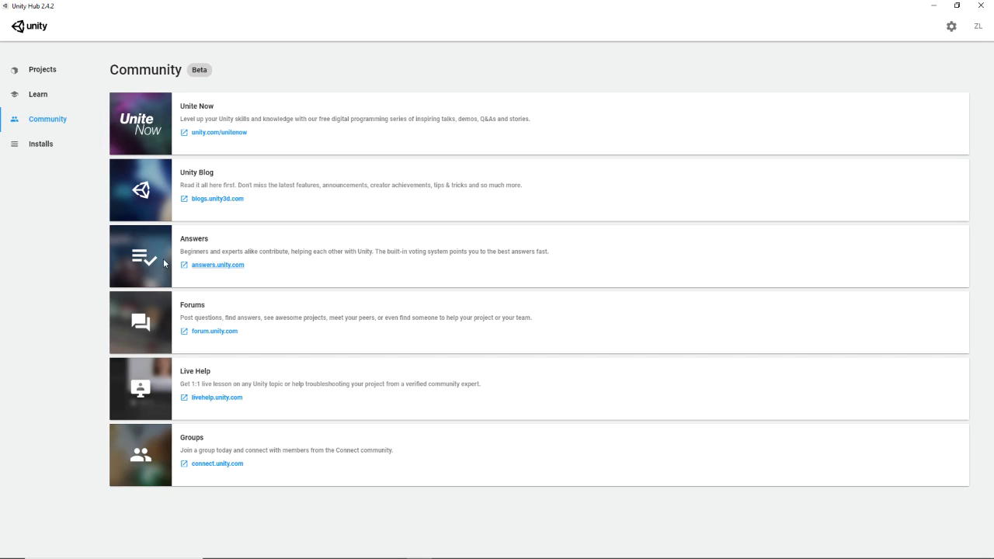
pyautogui.click(36, 147)
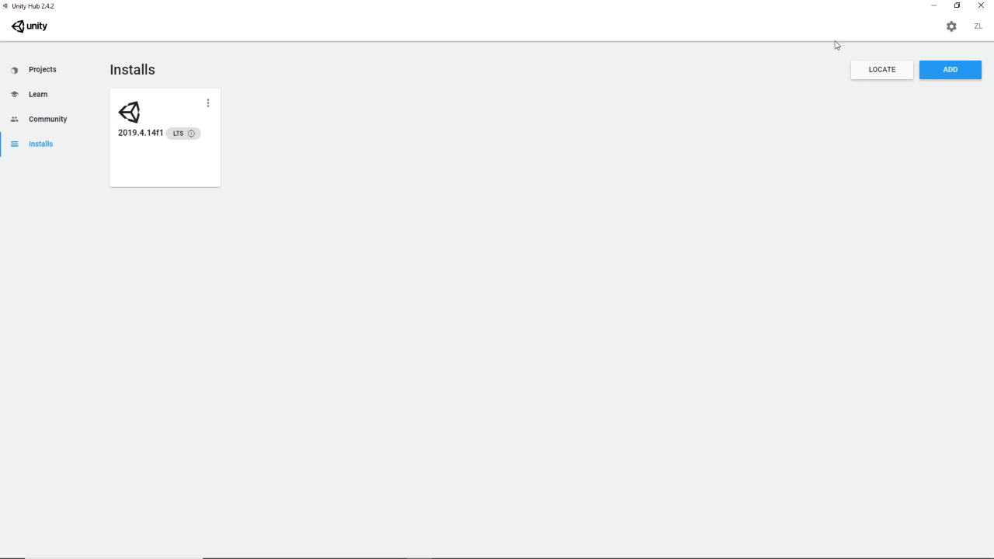
pyautogui.click(946, 71)
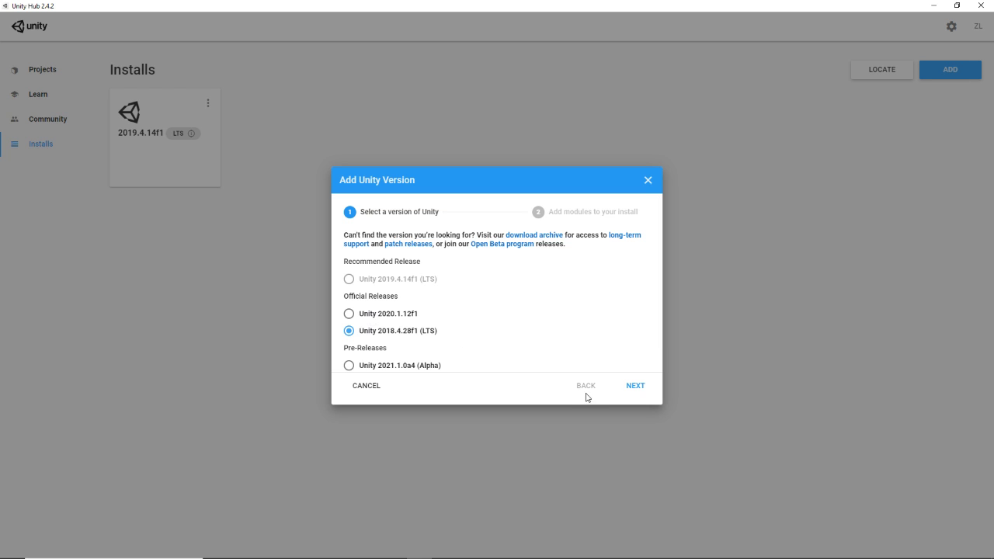
pyautogui.click(625, 389)
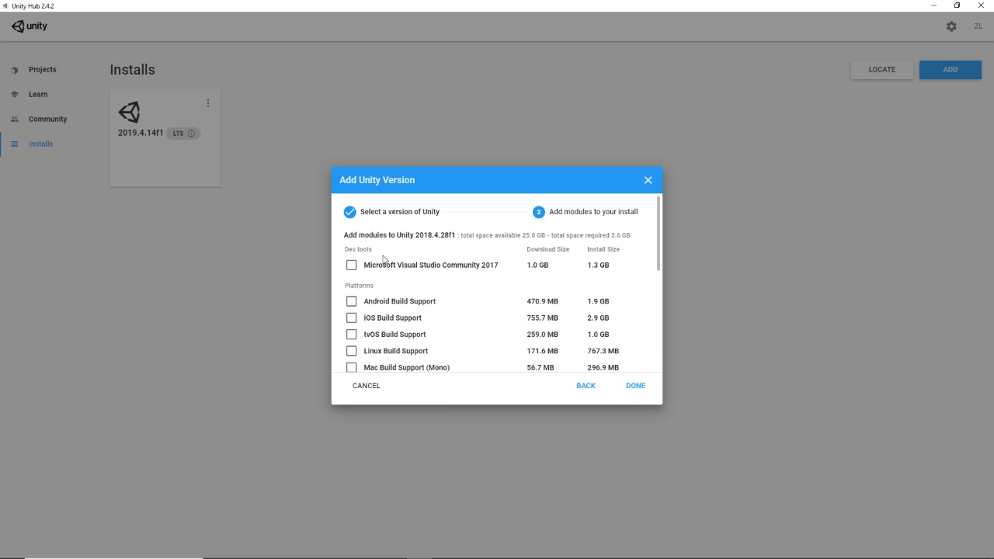
pyautogui.scroll(-3, 408, 272)
pyautogui.scroll(3, 457, 286)
pyautogui.click(351, 266)
pyautogui.click(351, 266)
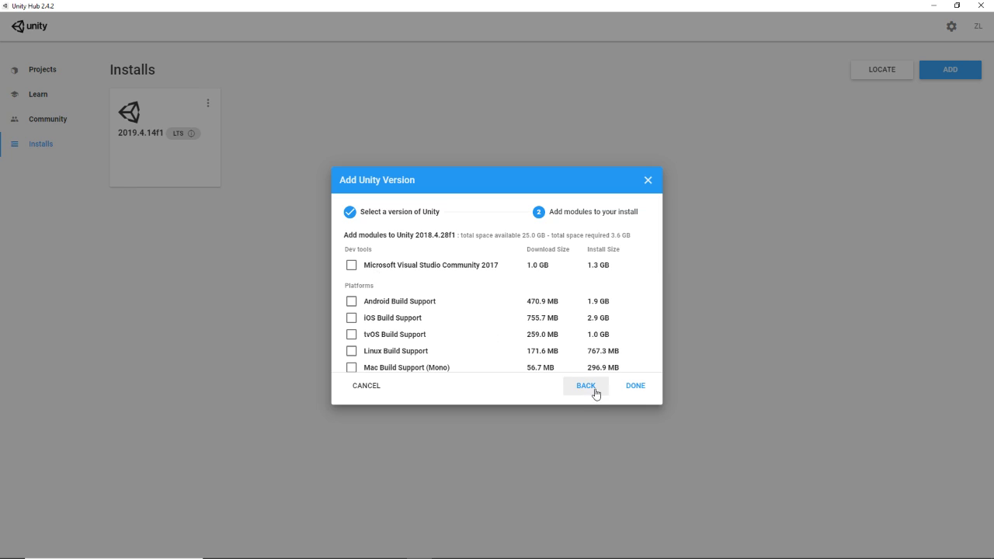
pyautogui.click(640, 180)
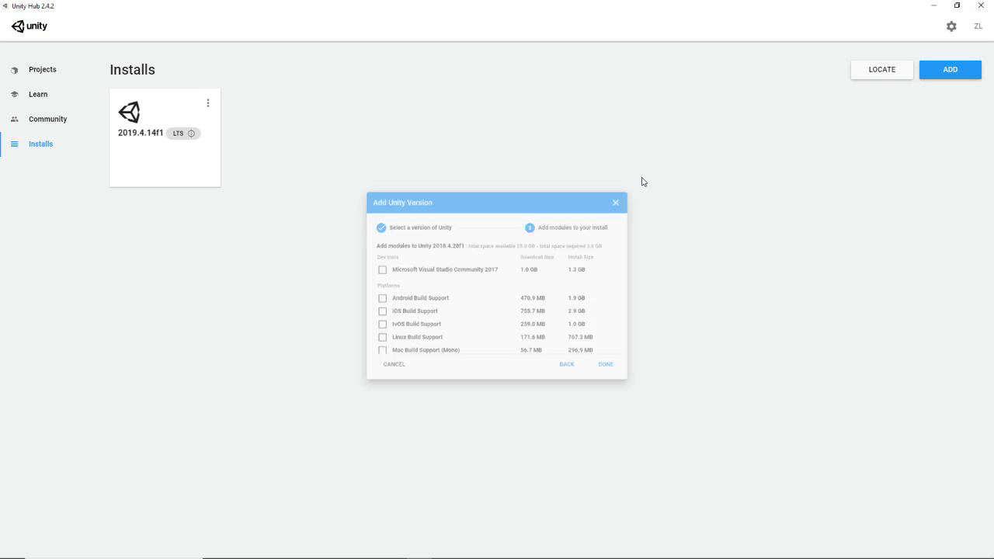
# Step: Start a new project from Projects with the 3D template and name it 'Test'
pyautogui.click(43, 72)
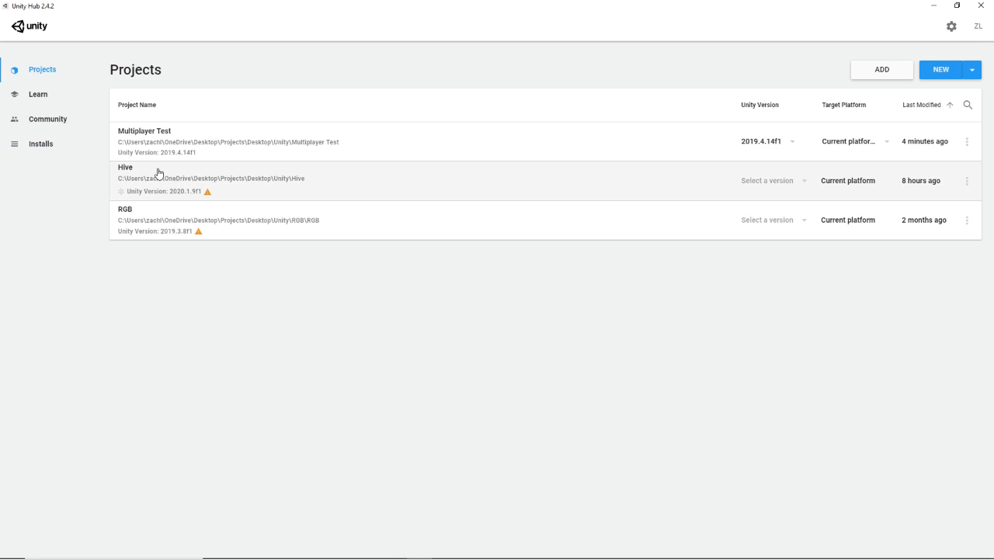
pyautogui.click(934, 71)
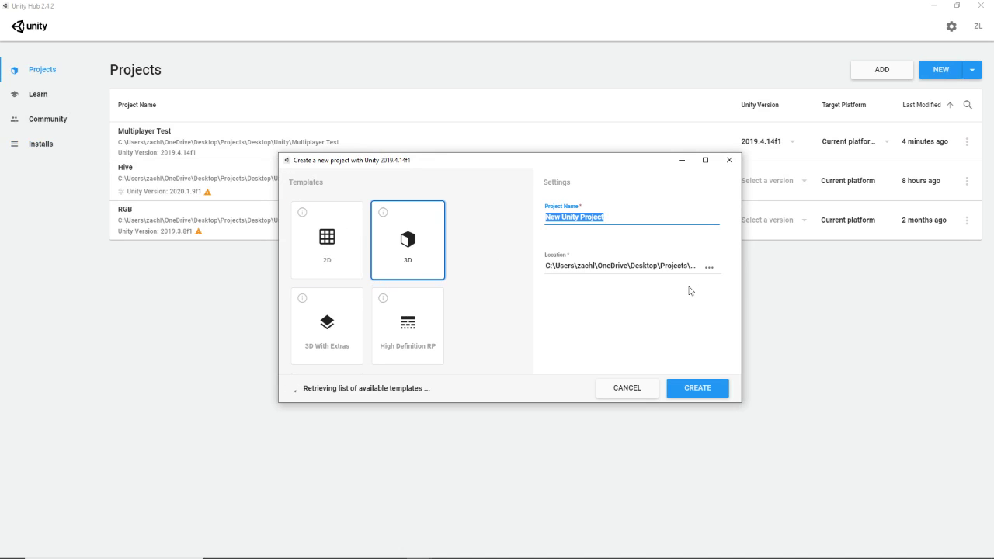
pyautogui.write('Test')
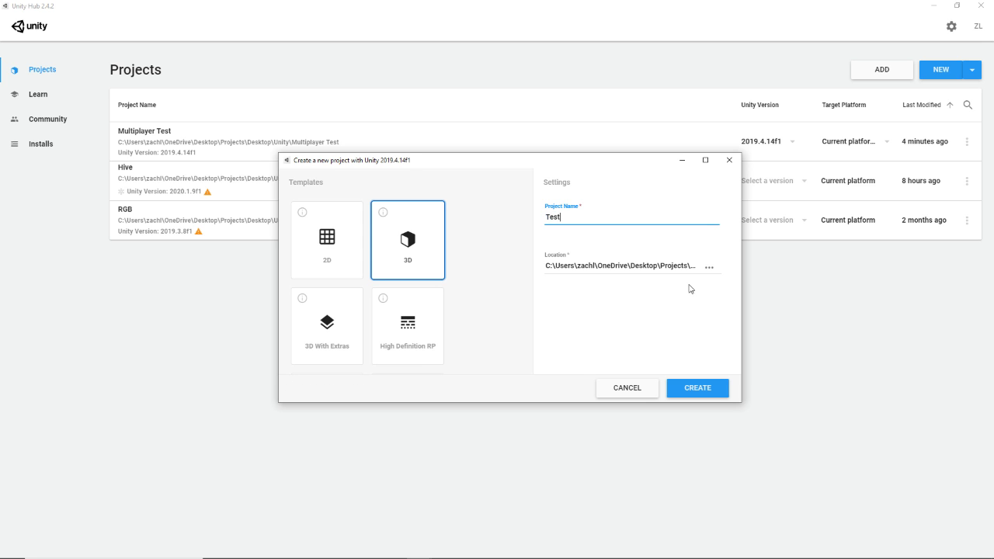
# Step: Create the Test project and let Unity Editor load its SampleScene
pyautogui.click(697, 391)
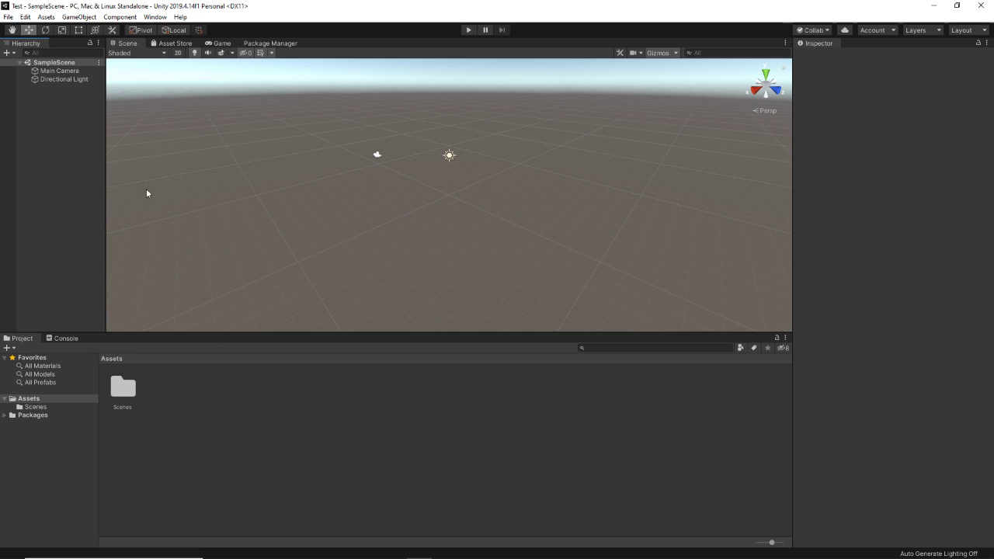
# Step: Create a new C# script in the Assets panel and name it 'Player'
pyautogui.rightClick(197, 404)
pyautogui.click(172, 412)
pyautogui.rightClick(179, 394)
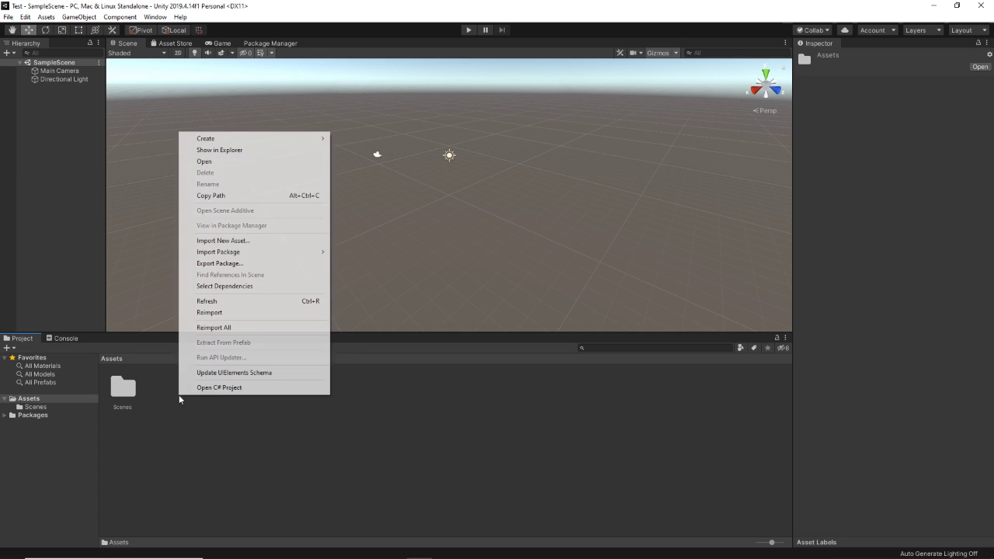
pyautogui.moveTo(307, 140)
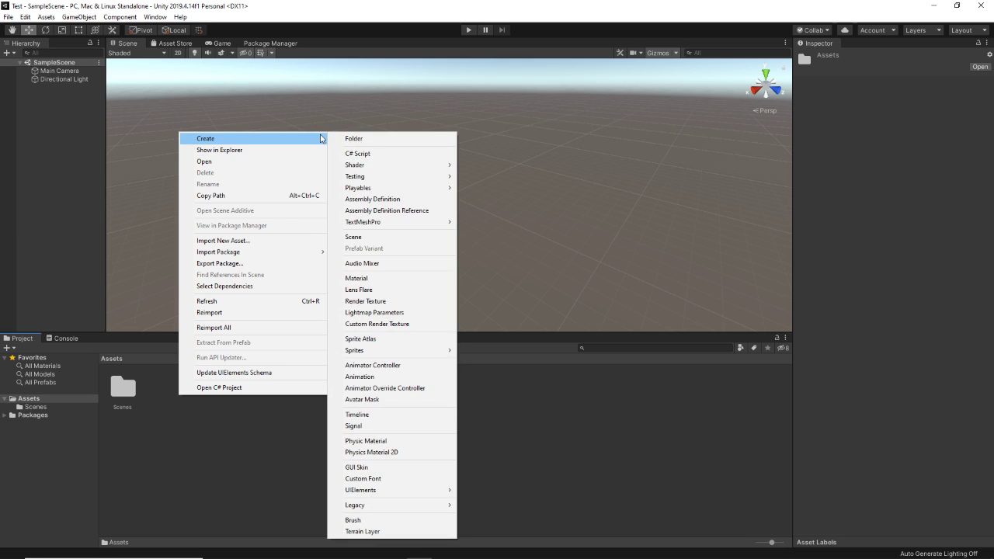
pyautogui.click(381, 155)
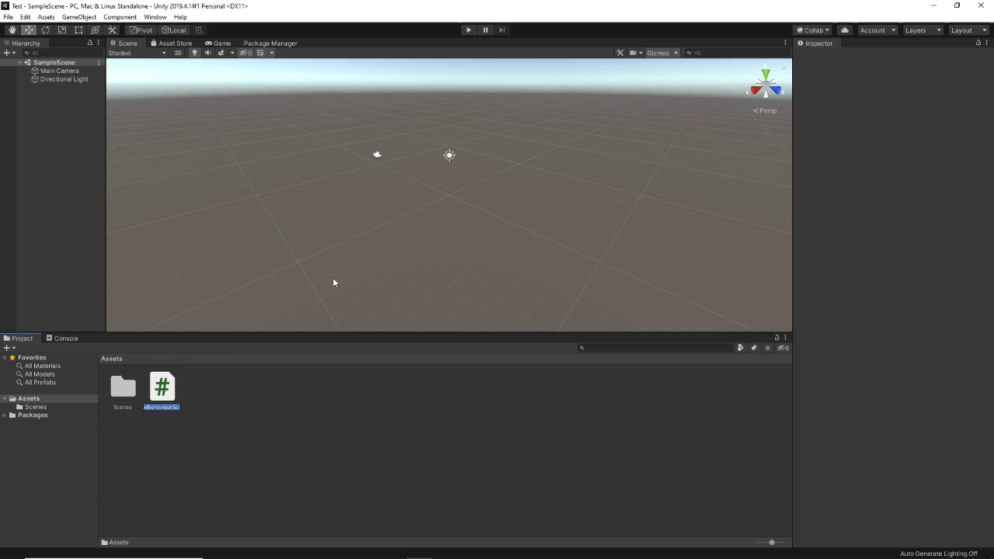
pyautogui.write('Player')
pyautogui.press('Return')
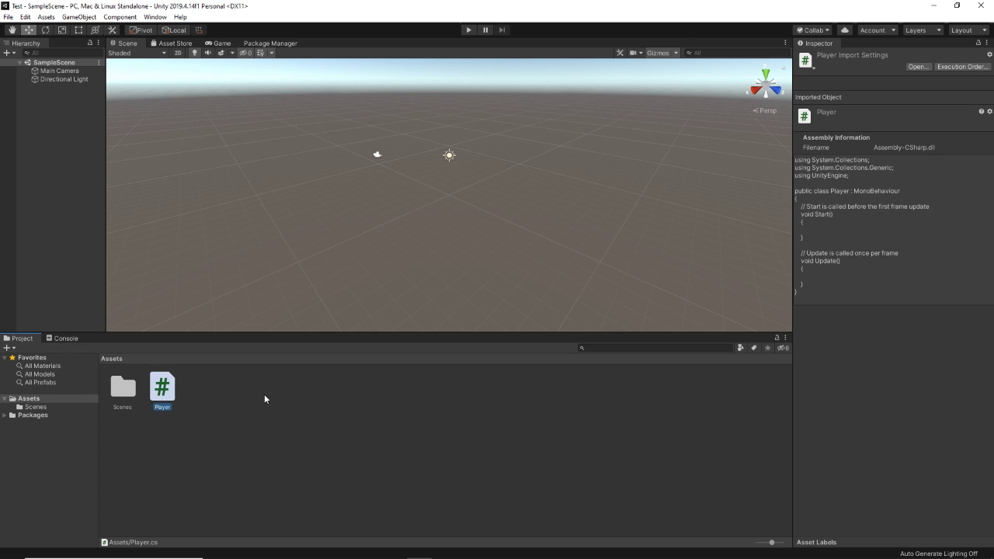
# Step: Set the External Script Editor in Preferences > External Tools to the FRC VS Code 2019 (2) shortcut
pyautogui.click(7, 19)
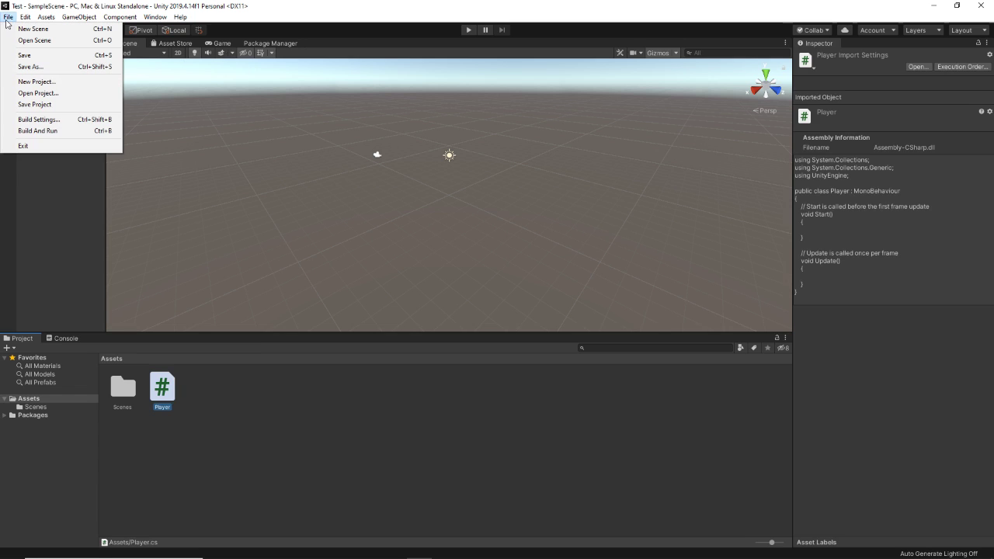
pyautogui.click(25, 17)
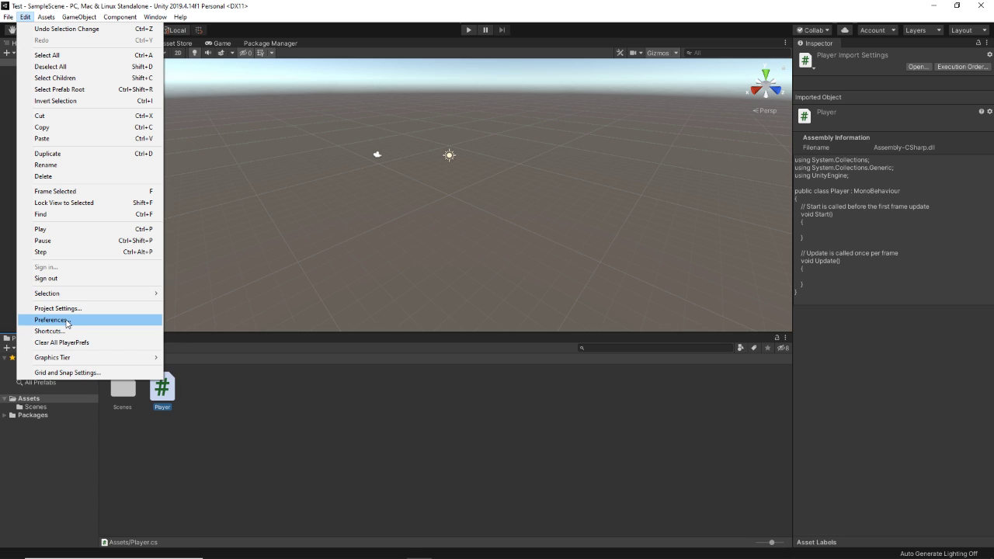
pyautogui.click(50, 320)
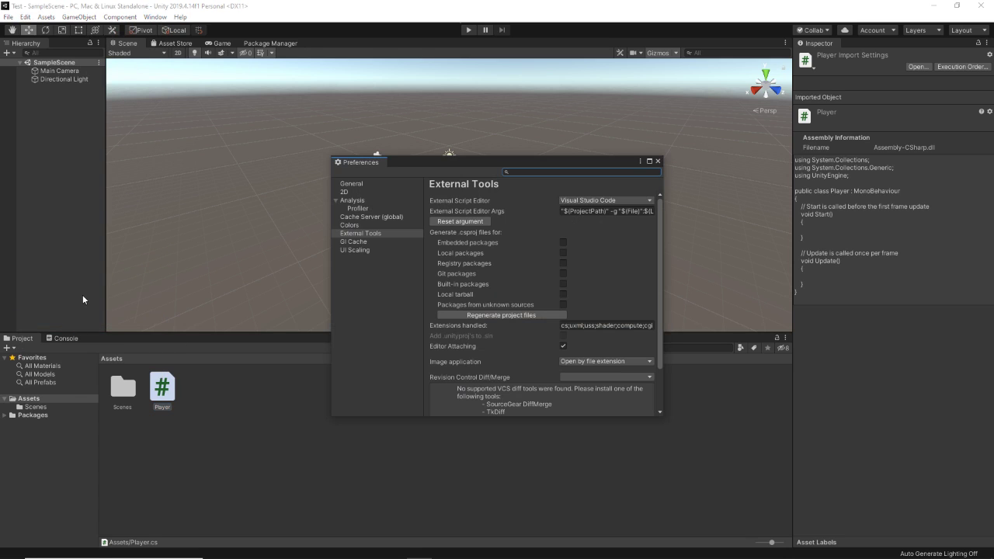
pyautogui.click(592, 200)
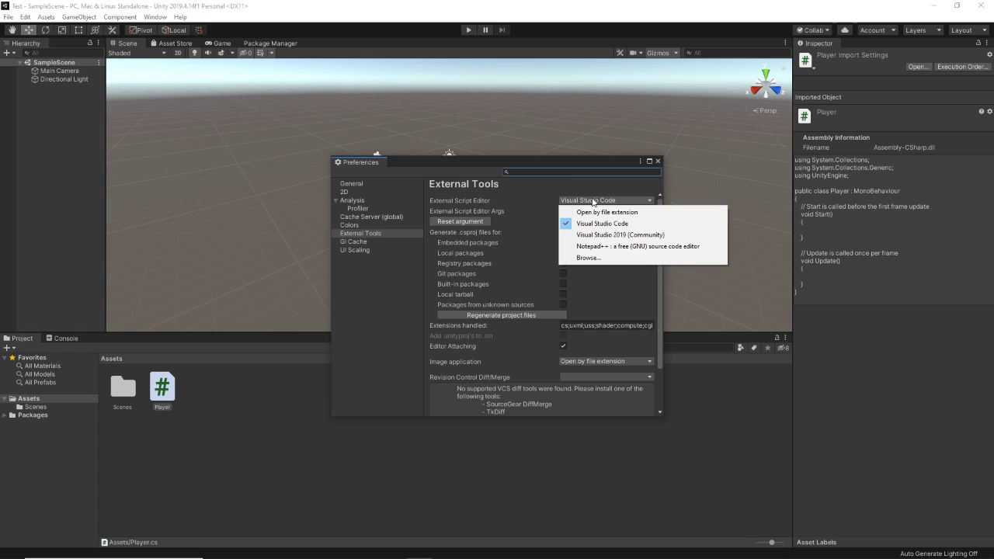
pyautogui.click(602, 258)
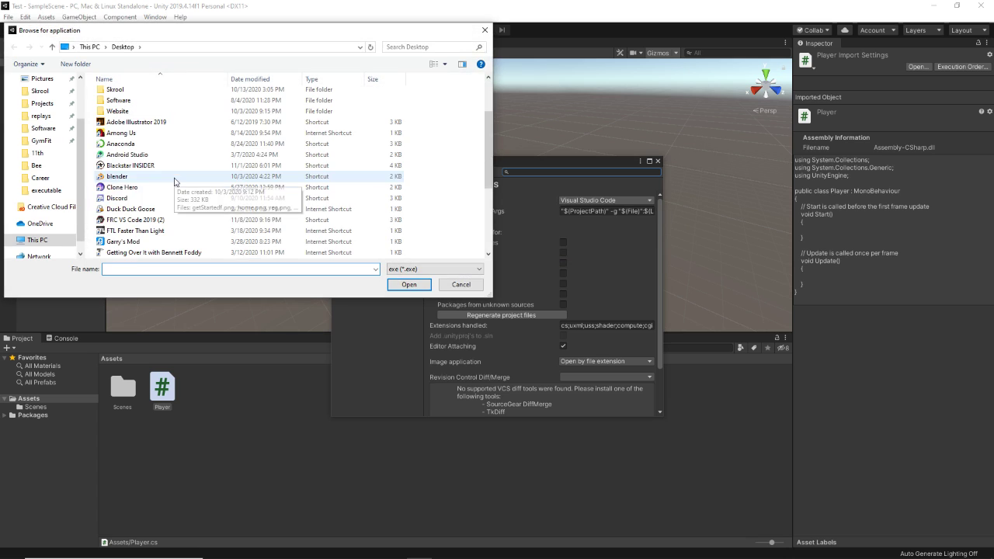
pyautogui.scroll(-4, 163, 181)
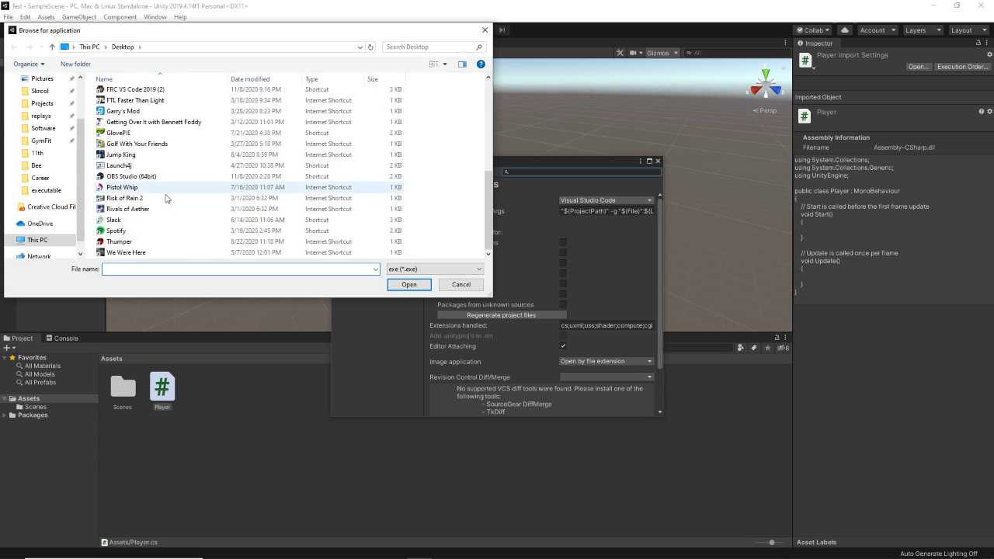
pyautogui.scroll(4, 172, 193)
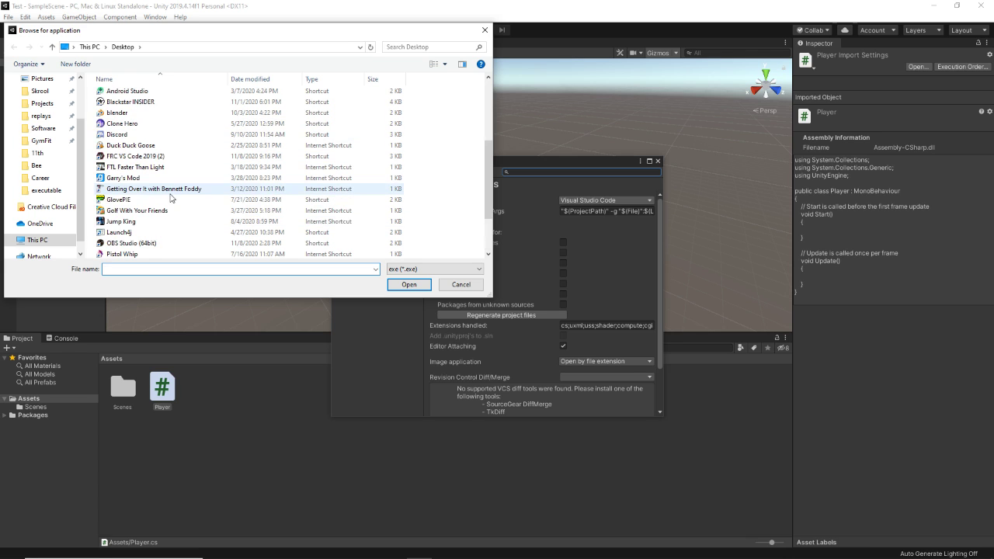
pyautogui.doubleClick(148, 231)
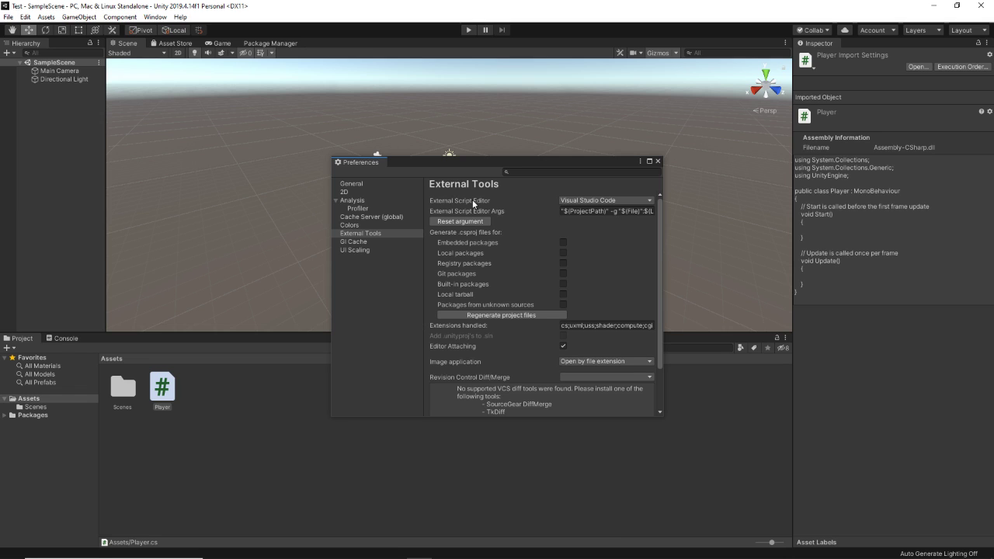
pyautogui.click(658, 161)
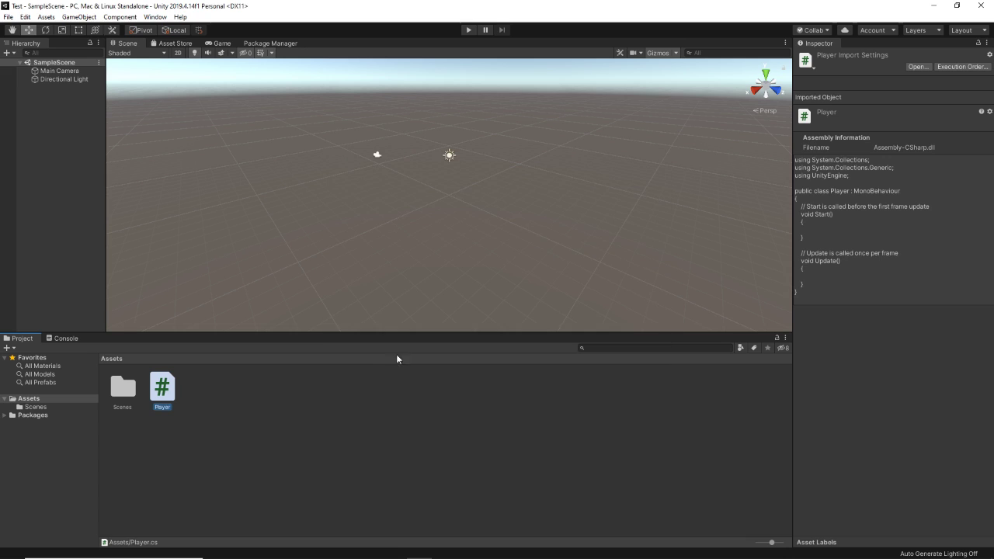
pyautogui.rightClick(315, 399)
# Step: Open the C# project in VS Code and open Player.cs from the Assets folder
pyautogui.click(354, 388)
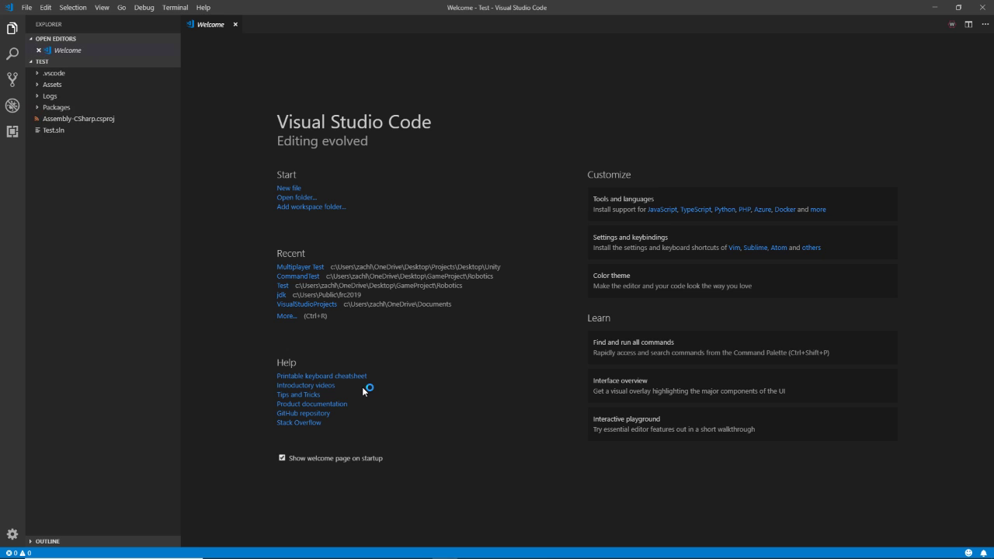
pyautogui.click(34, 84)
pyautogui.click(62, 107)
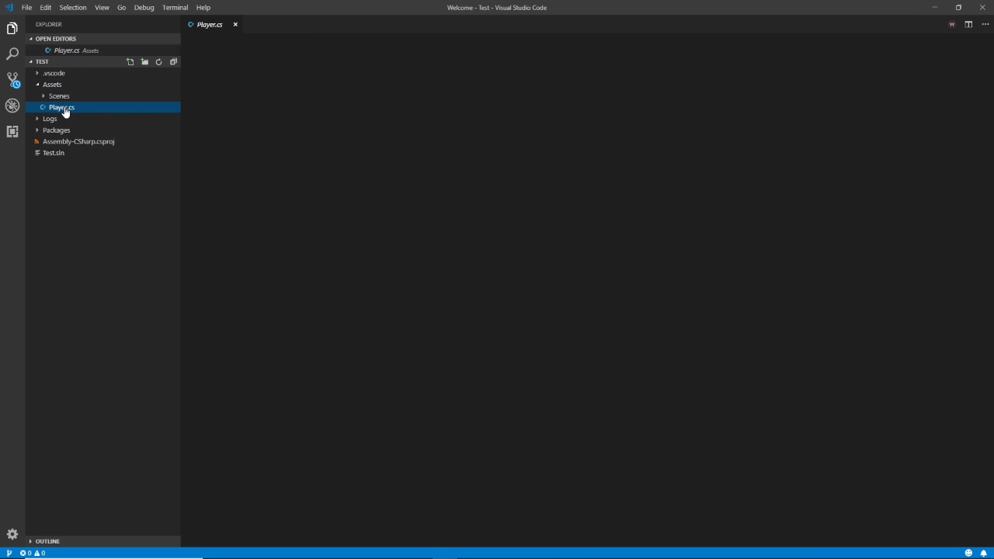
# Step: Review the empty Start and Update methods in Player.cs, then switch back to Unity
pyautogui.click(268, 125)
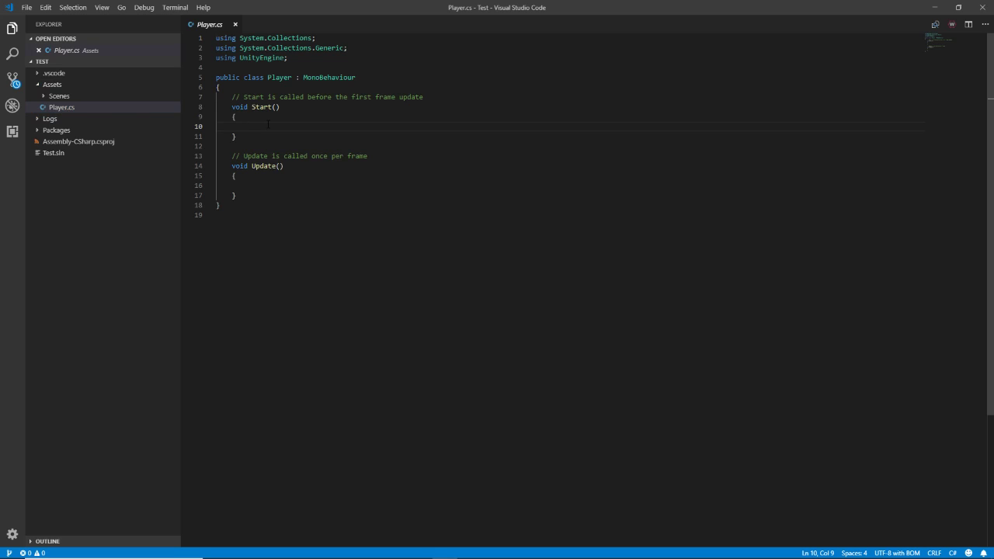
pyautogui.moveTo(232, 97); pyautogui.dragTo(350, 137)
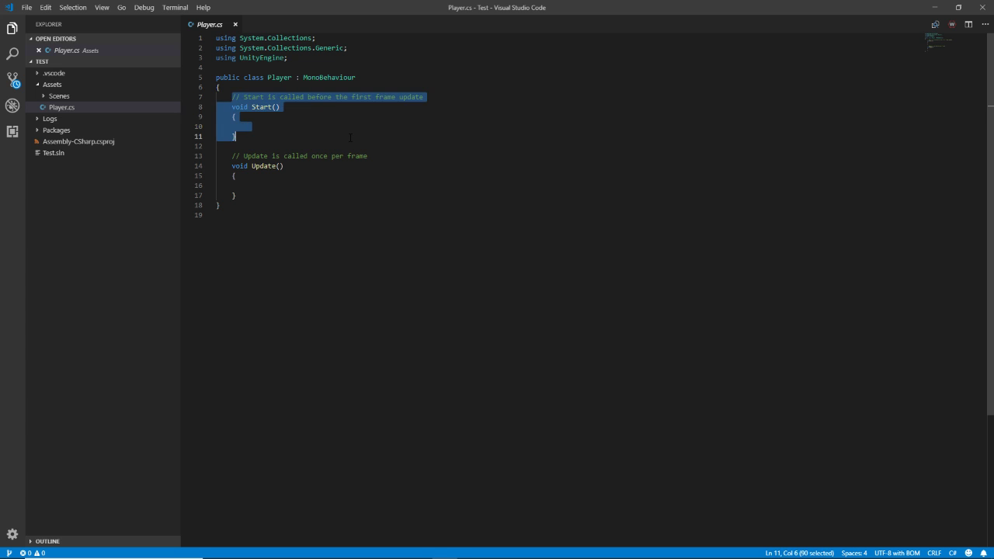
pyautogui.press('Escape')
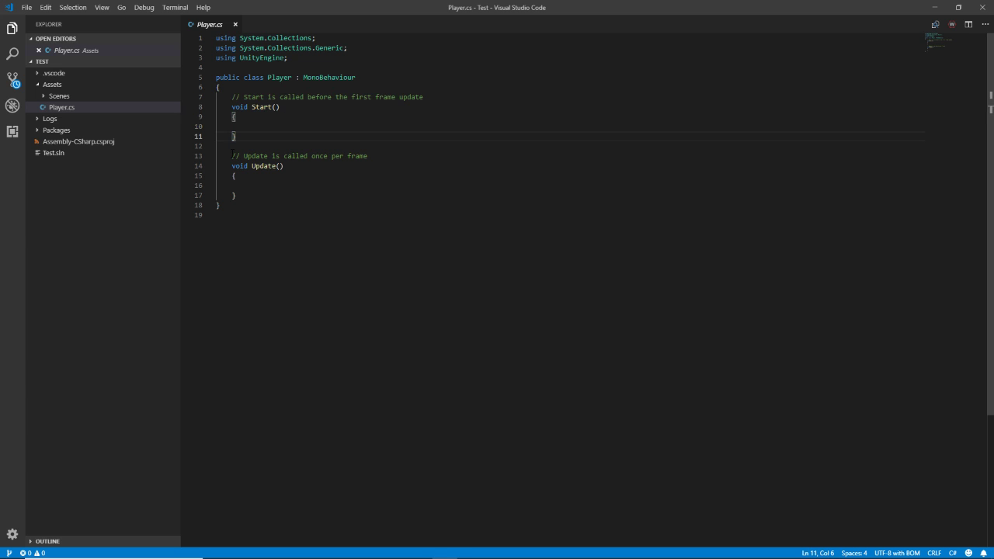
pyautogui.click(266, 126)
pyautogui.click(250, 184)
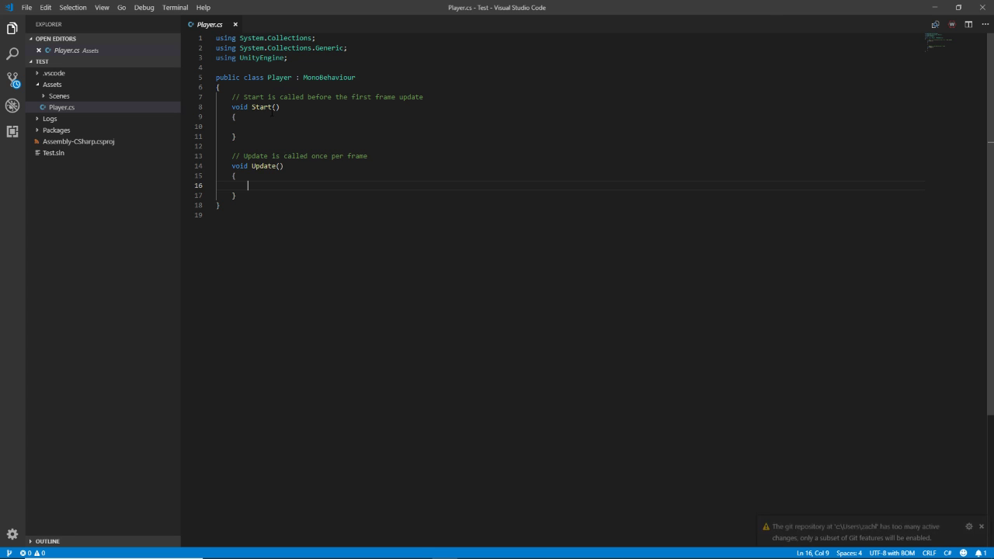
pyautogui.hotkey('alt', 'Tab')
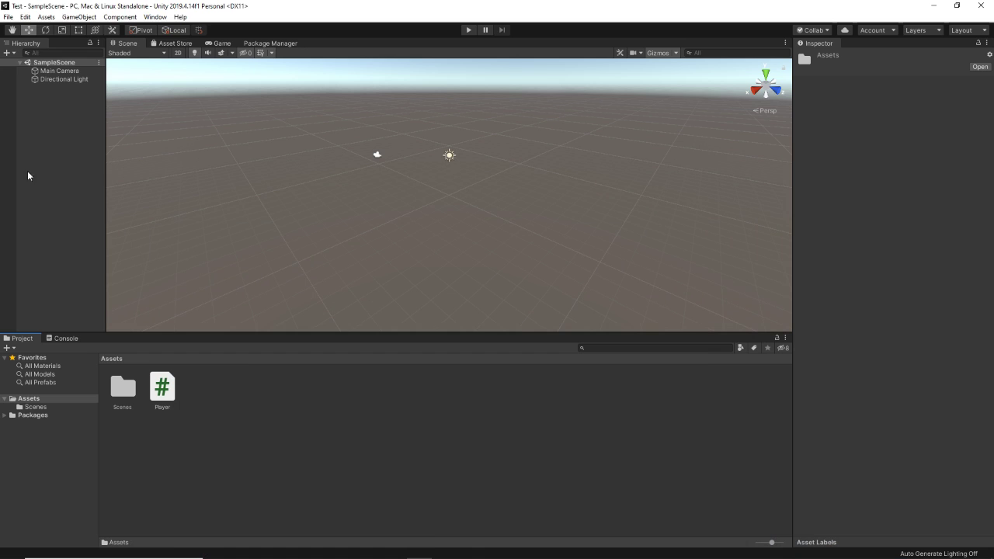
# Step: Add a 3D Object > Cube to SampleScene from the Hierarchy, then select the Player script
pyautogui.rightClick(62, 135)
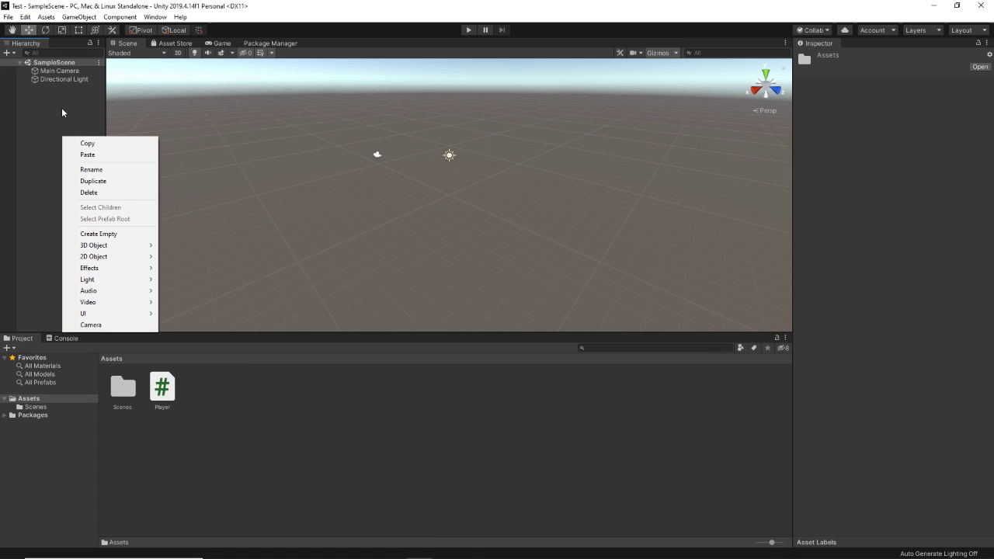
pyautogui.moveTo(87, 249)
pyautogui.click(46, 105)
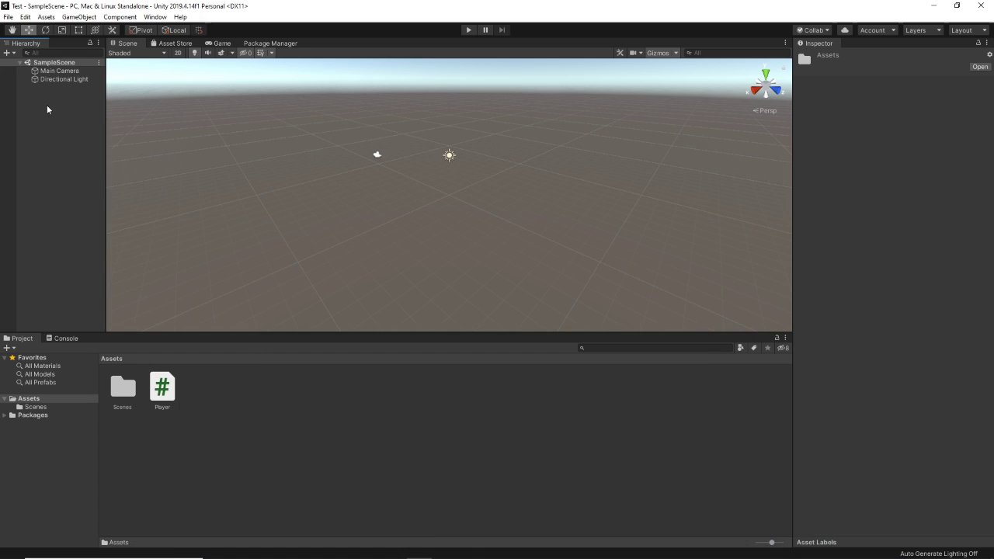
pyautogui.rightClick(47, 105)
pyautogui.moveTo(119, 214)
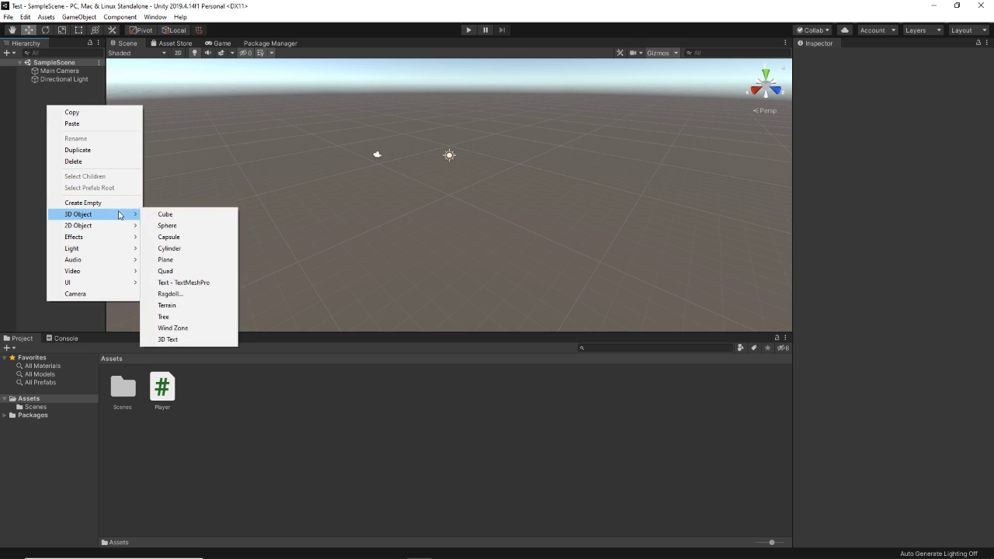
pyautogui.click(194, 214)
pyautogui.click(169, 393)
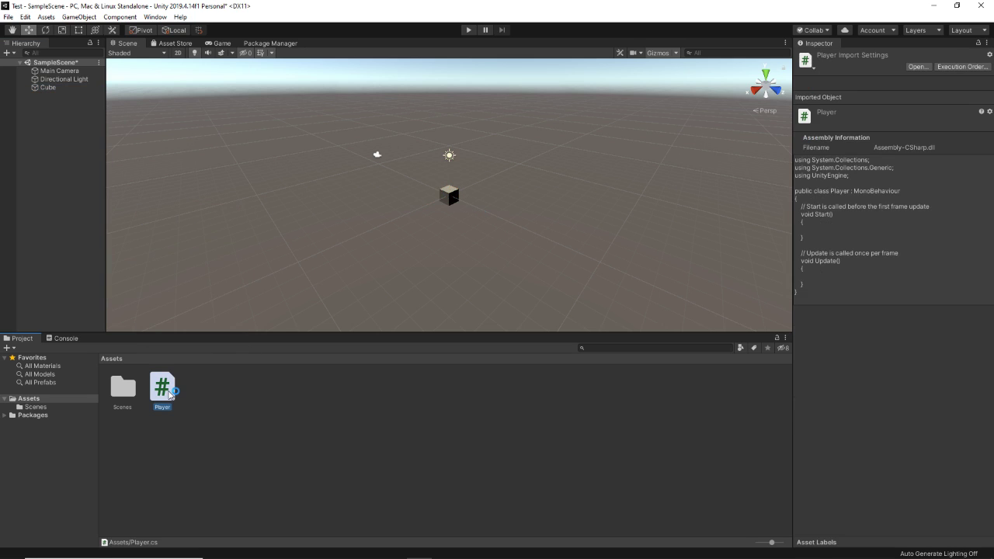
# Step: Write Debug.Log("Player"); inside Player.cs's Start() method in VS Code, save it, and return to Unity
pyautogui.doubleClick(167, 397)
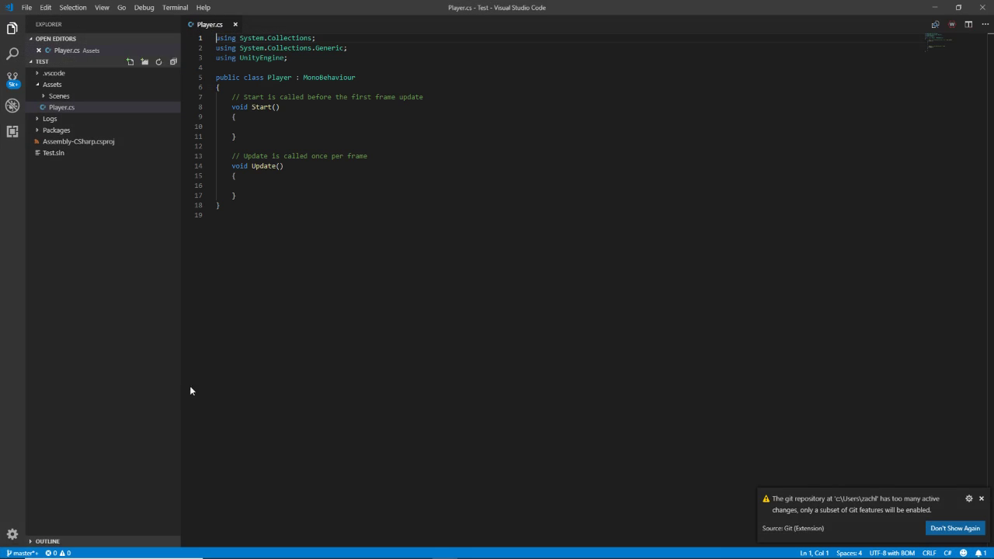
pyautogui.click(311, 118)
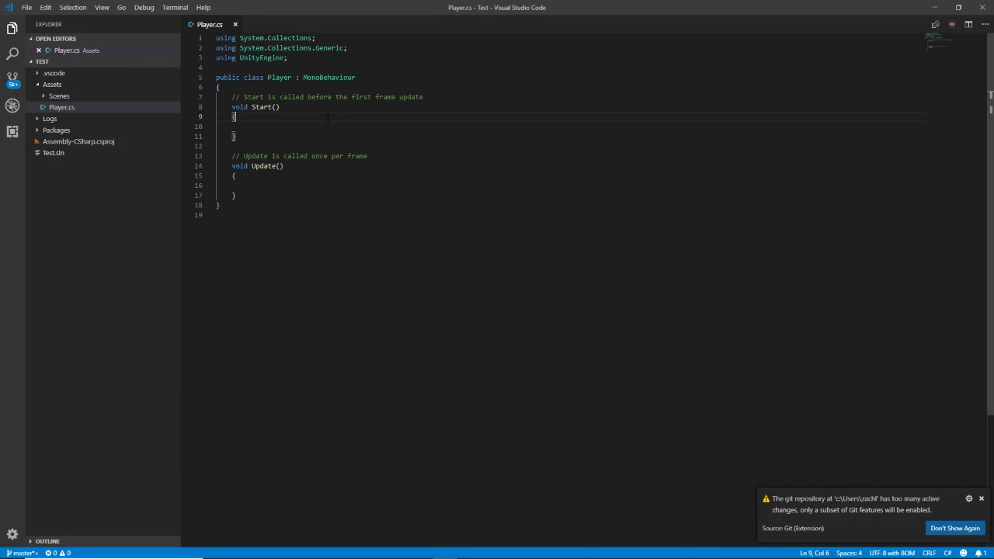
pyautogui.click(336, 124)
pyautogui.write('Debug')
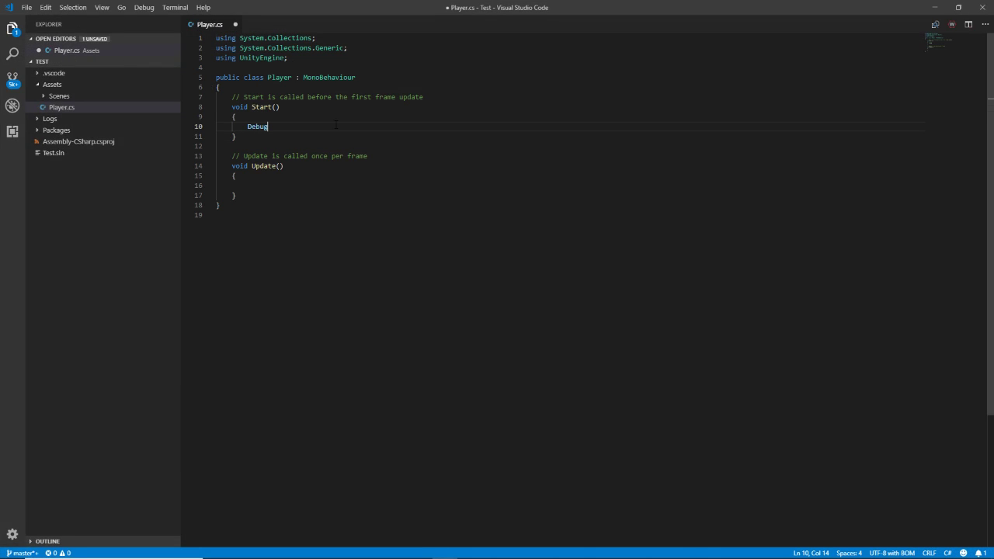
pyautogui.write('.Log()"Player"')
pyautogui.write(';')
pyautogui.hotkey('ctrl', 's')
pyautogui.hotkey('alt', 'Tab')
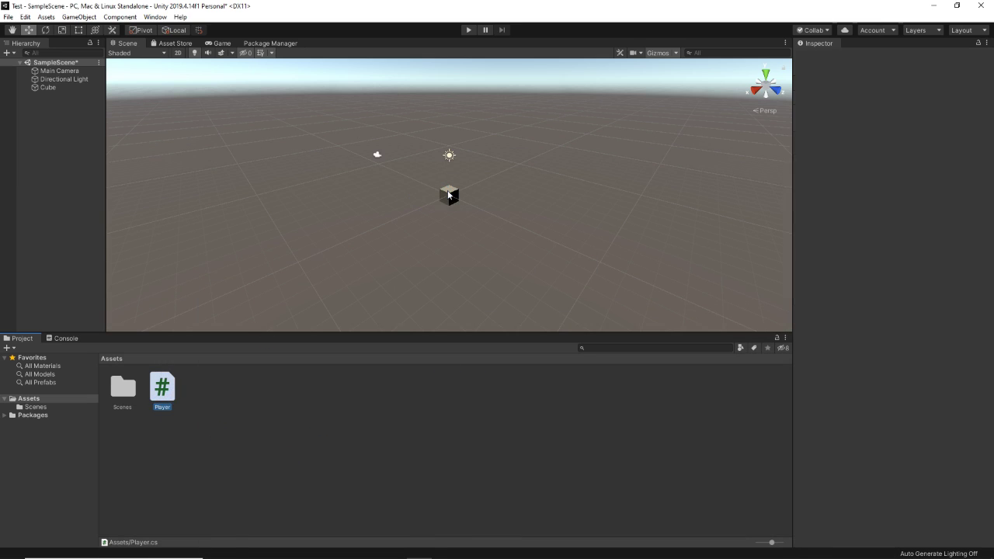
# Step: Attach the Player script to the Cube and review the Inspector's Add Component list without adding anything
pyautogui.click(344, 388)
pyautogui.moveTo(162, 388); pyautogui.dragTo(447, 198)
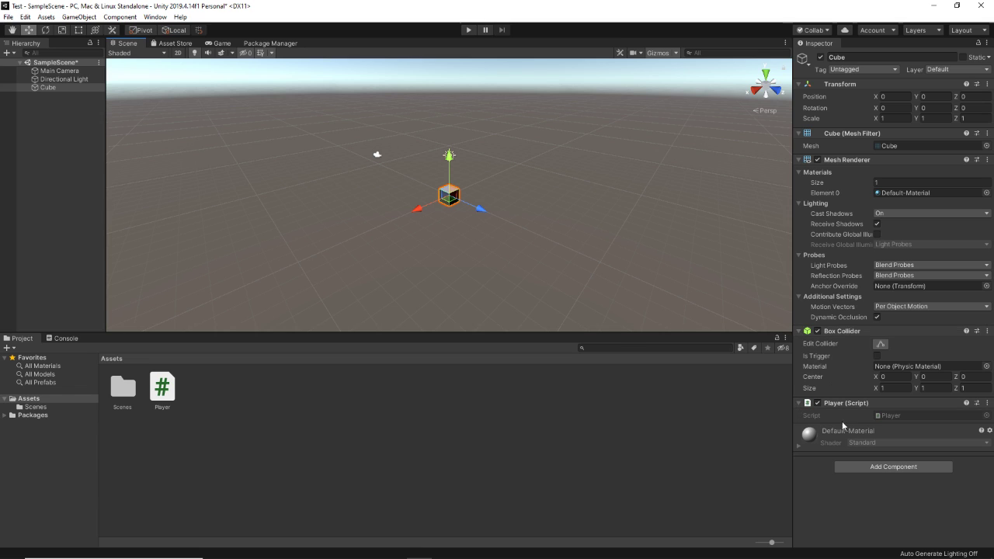
pyautogui.click(863, 466)
pyautogui.click(805, 475)
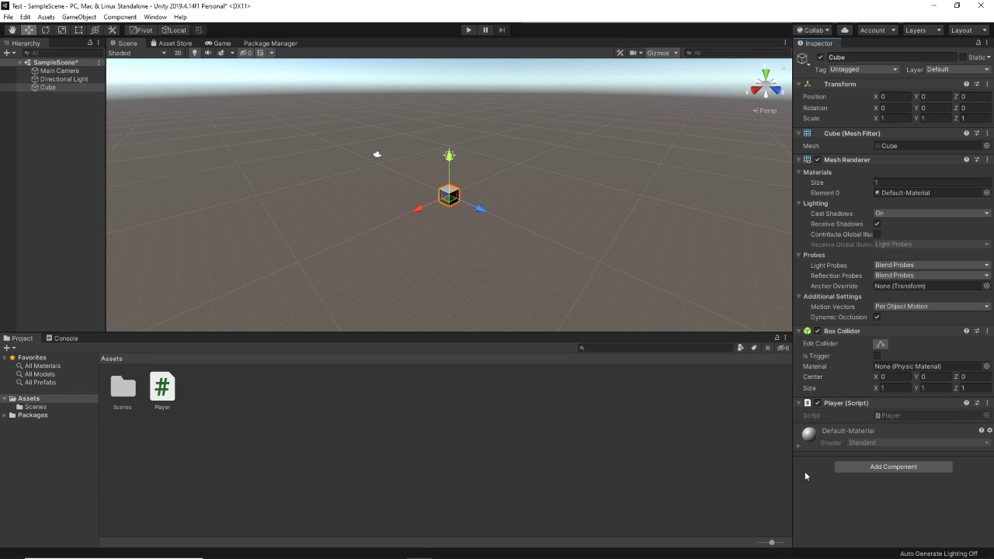